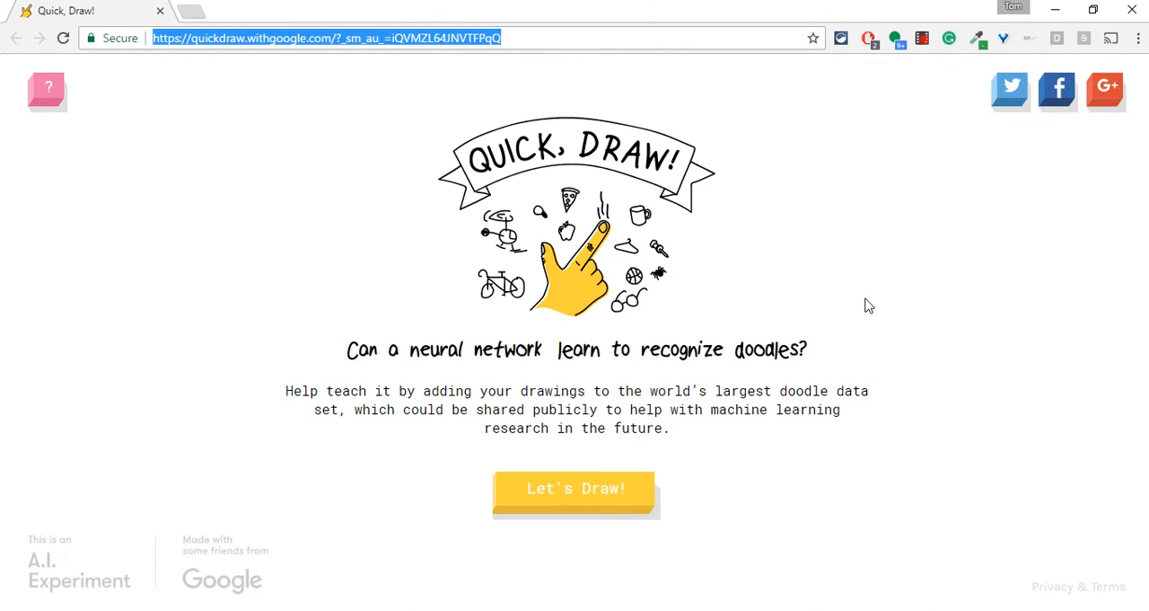
# Start the game and draw a shoe with three laces and heel detail marks
pyautogui.click(593, 492)
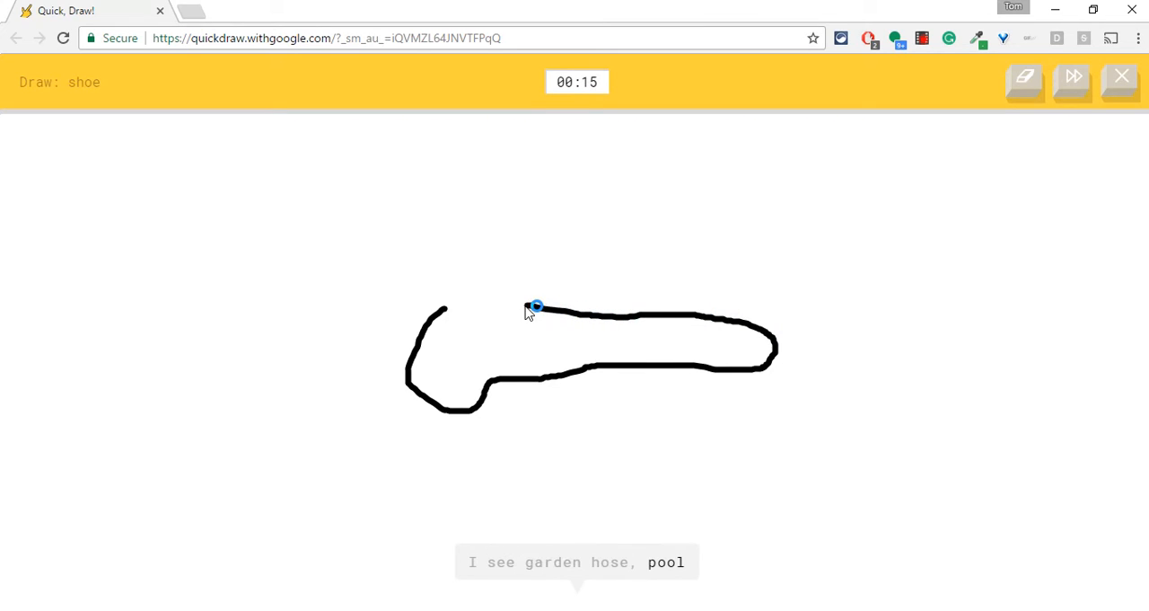
pyautogui.moveTo(583, 259); pyautogui.dragTo(606, 331)
pyautogui.moveTo(634, 264); pyautogui.dragTo(660, 327)
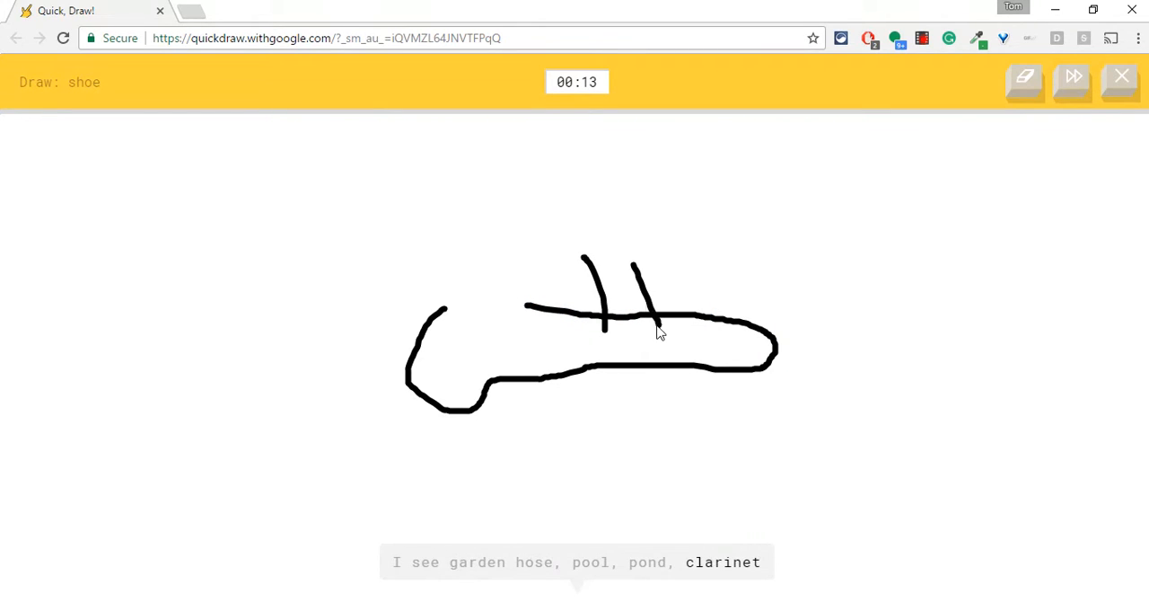
pyautogui.moveTo(687, 278); pyautogui.dragTo(705, 319)
pyautogui.moveTo(465, 408)
pyautogui.mouseDown()
pyautogui.moveTo(498, 399)
pyautogui.moveTo(422, 399)
pyautogui.mouseUp()
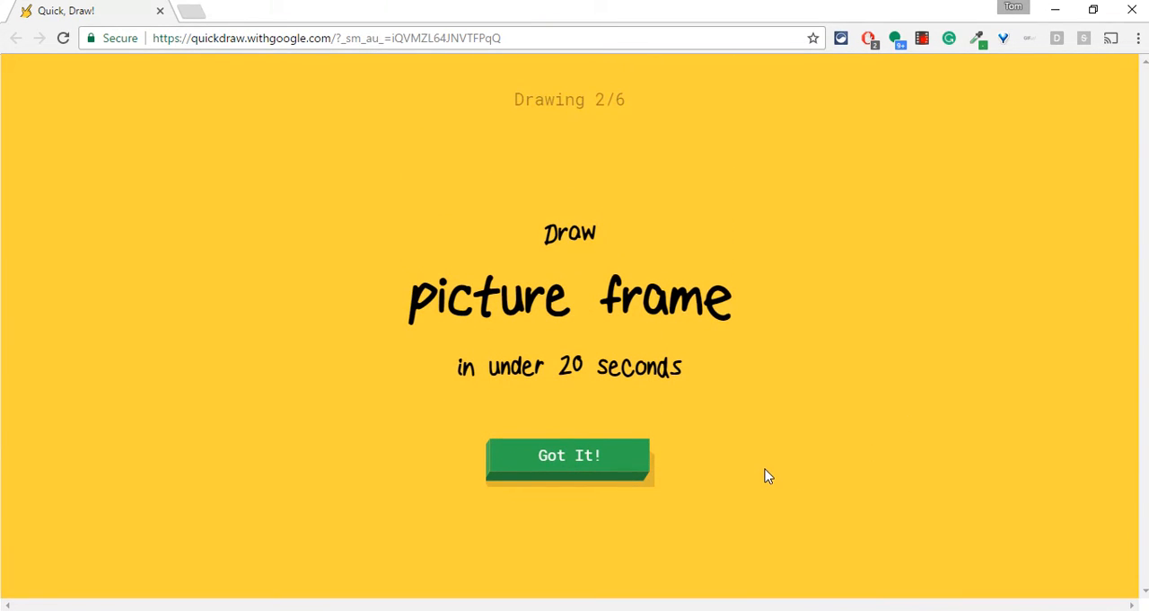
# Draw a picture frame with small ovals inside and a stand line off its left side
pyautogui.click(611, 467)
pyautogui.moveTo(482, 413)
pyautogui.mouseDown()
pyautogui.moveTo(581, 240)
pyautogui.moveTo(478, 397)
pyautogui.moveTo(548, 271)
pyautogui.moveTo(663, 305)
pyautogui.moveTo(660, 399)
pyautogui.moveTo(501, 381)
pyautogui.mouseUp()
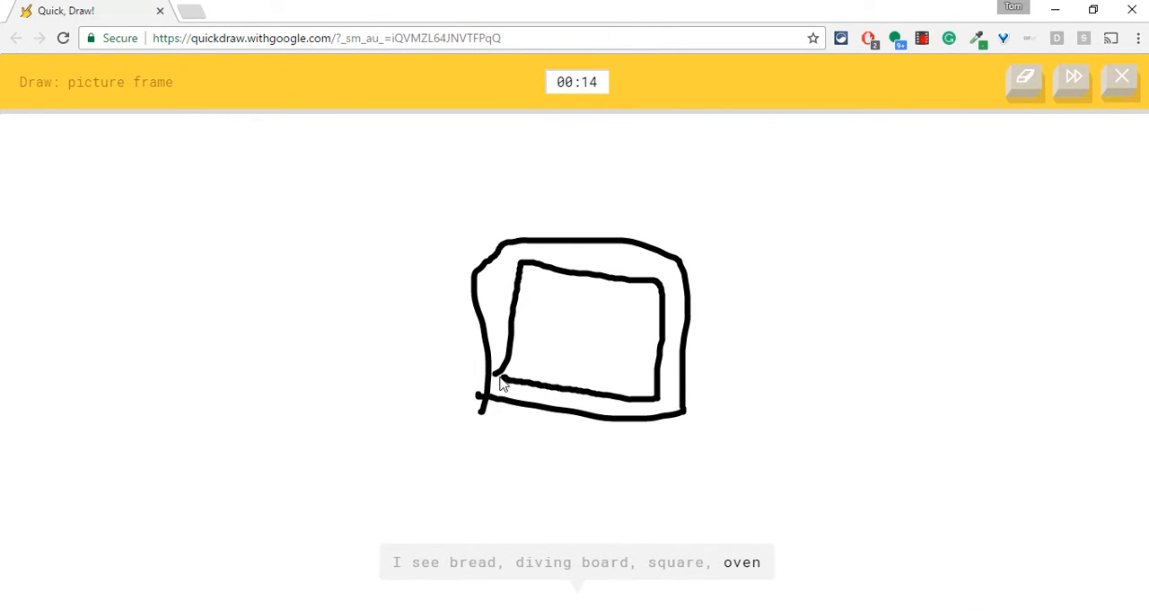
pyautogui.moveTo(539, 310)
pyautogui.mouseDown()
pyautogui.moveTo(555, 330)
pyautogui.moveTo(644, 325)
pyautogui.moveTo(622, 325)
pyautogui.mouseUp()
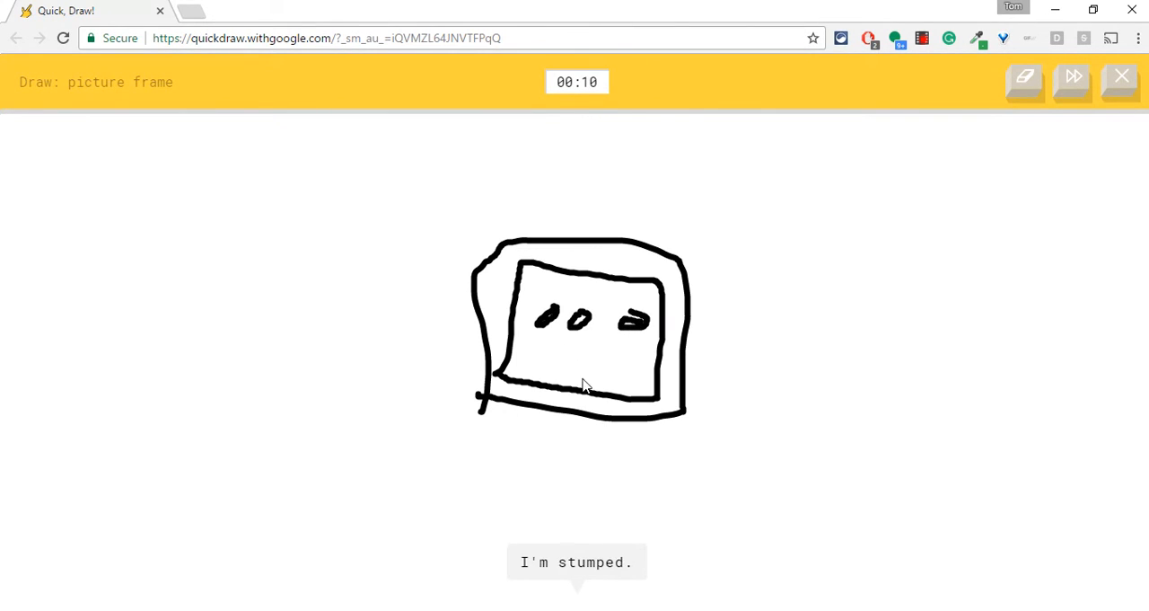
pyautogui.moveTo(493, 334); pyautogui.dragTo(382, 387)
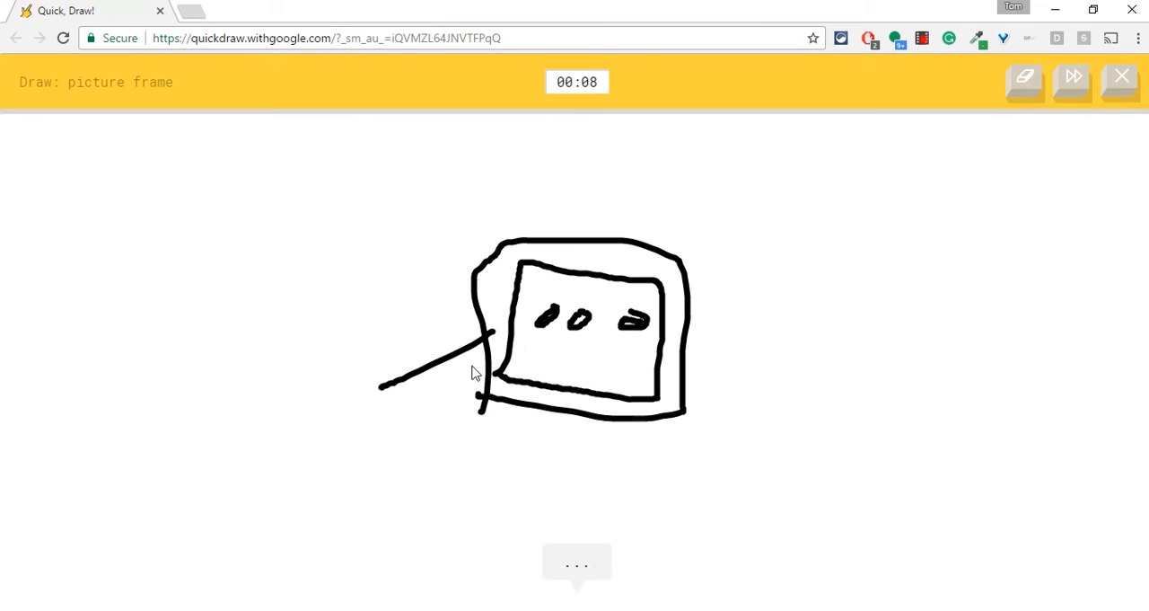
pyautogui.moveTo(490, 360)
pyautogui.mouseDown()
pyautogui.moveTo(409, 402)
pyautogui.moveTo(380, 390)
pyautogui.mouseUp()
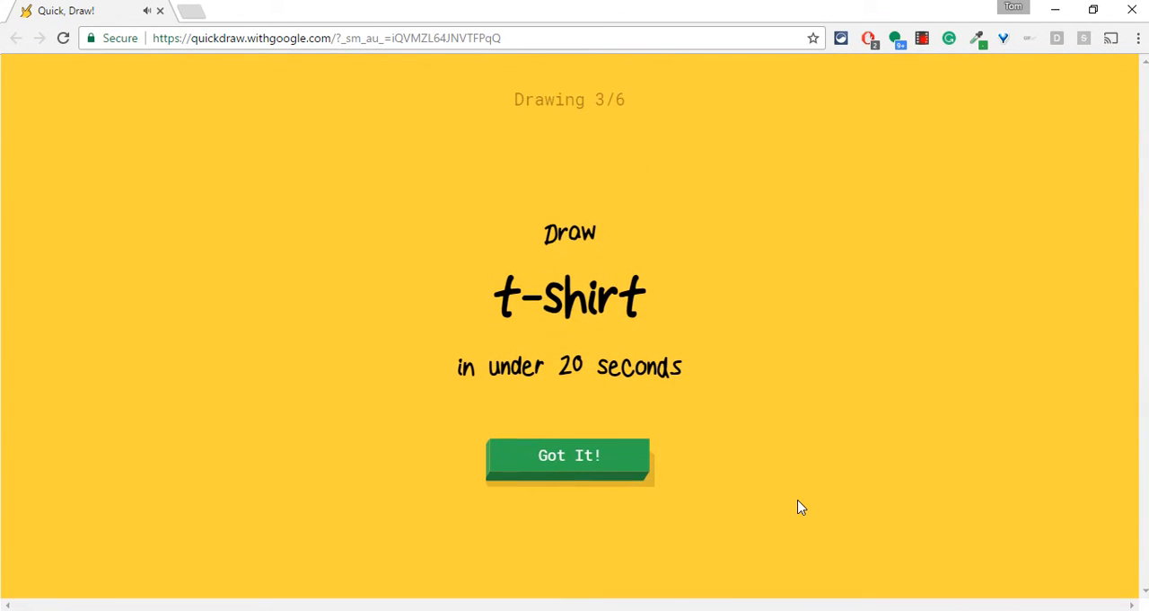
# Draw a t-shirt with both sides and sleeves
pyautogui.click(568, 467)
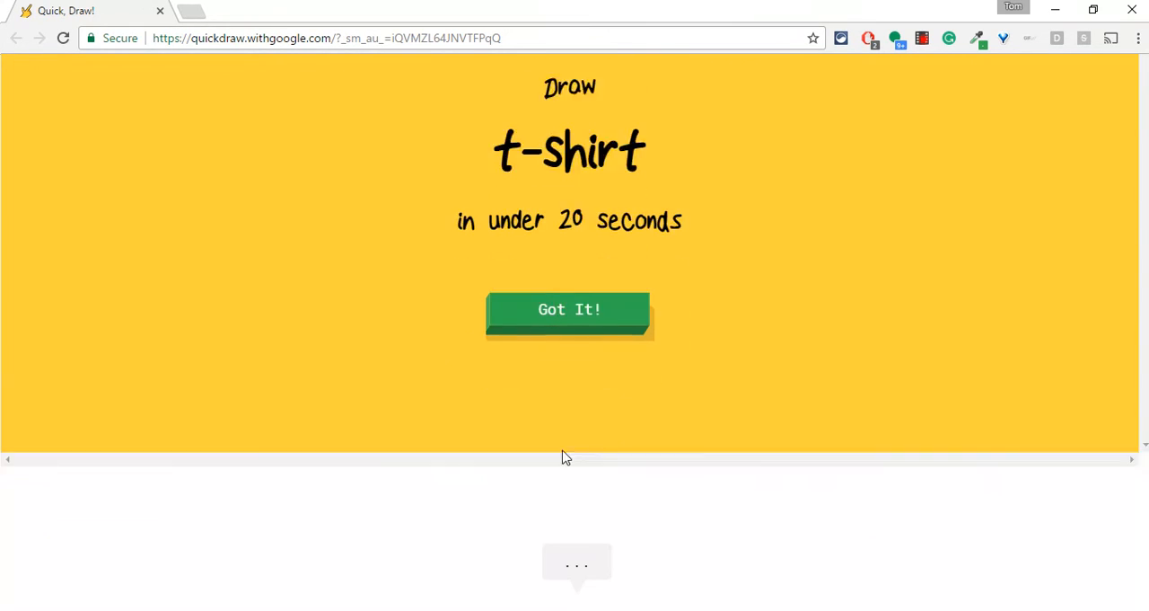
pyautogui.moveTo(539, 341)
pyautogui.mouseDown()
pyautogui.moveTo(549, 474)
pyautogui.moveTo(594, 463)
pyautogui.moveTo(609, 352)
pyautogui.moveTo(661, 388)
pyautogui.mouseUp()
pyautogui.moveTo(538, 341)
pyautogui.mouseDown()
pyautogui.moveTo(508, 391)
pyautogui.moveTo(478, 342)
pyautogui.moveTo(539, 313)
pyautogui.moveTo(575, 323)
pyautogui.moveTo(597, 310)
pyautogui.moveTo(669, 357)
pyautogui.mouseUp()
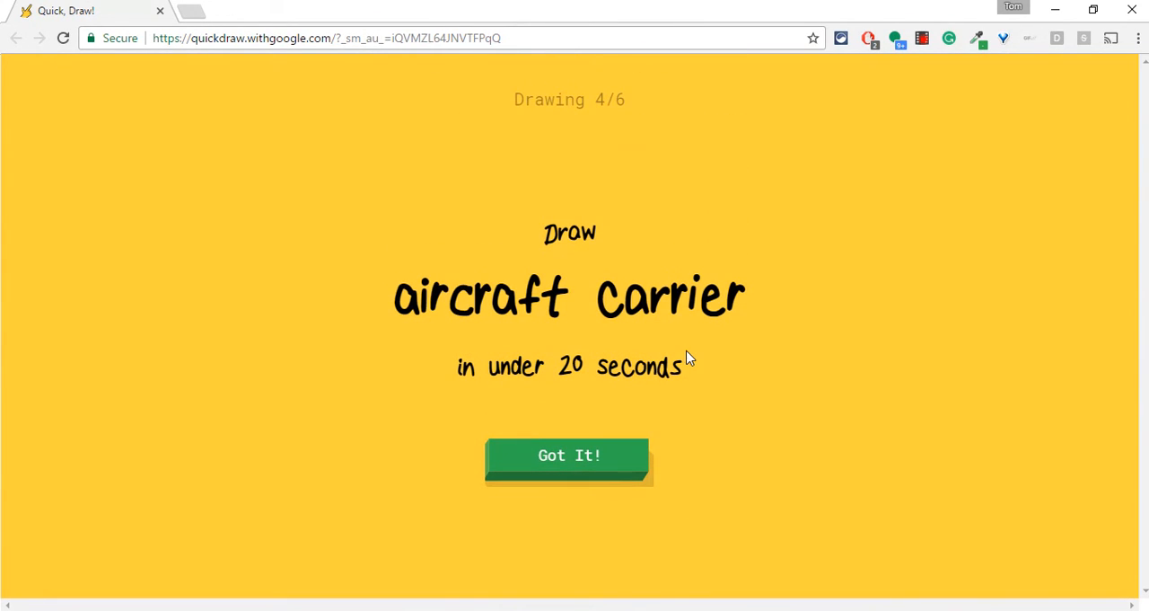
# Draw an aircraft carrier with a curved hull, deck line, superstructure and tower
pyautogui.click(625, 460)
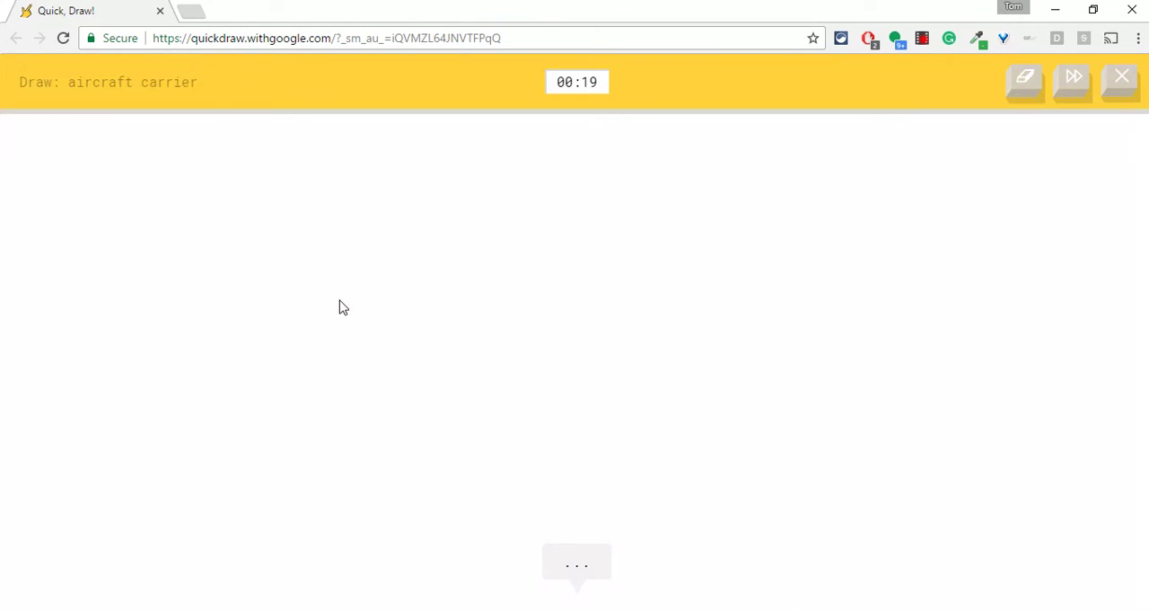
pyautogui.moveTo(342, 298)
pyautogui.mouseDown()
pyautogui.moveTo(588, 469)
pyautogui.moveTo(979, 318)
pyautogui.mouseUp()
pyautogui.moveTo(349, 293)
pyautogui.mouseDown()
pyautogui.moveTo(907, 316)
pyautogui.moveTo(942, 305)
pyautogui.mouseUp()
pyautogui.moveTo(467, 247)
pyautogui.mouseDown()
pyautogui.moveTo(534, 247)
pyautogui.moveTo(608, 289)
pyautogui.mouseUp()
pyautogui.moveTo(510, 249)
pyautogui.mouseDown()
pyautogui.moveTo(465, 262)
pyautogui.moveTo(514, 266)
pyautogui.moveTo(538, 253)
pyautogui.moveTo(511, 241)
pyautogui.moveTo(575, 220)
pyautogui.moveTo(513, 245)
pyautogui.mouseUp()
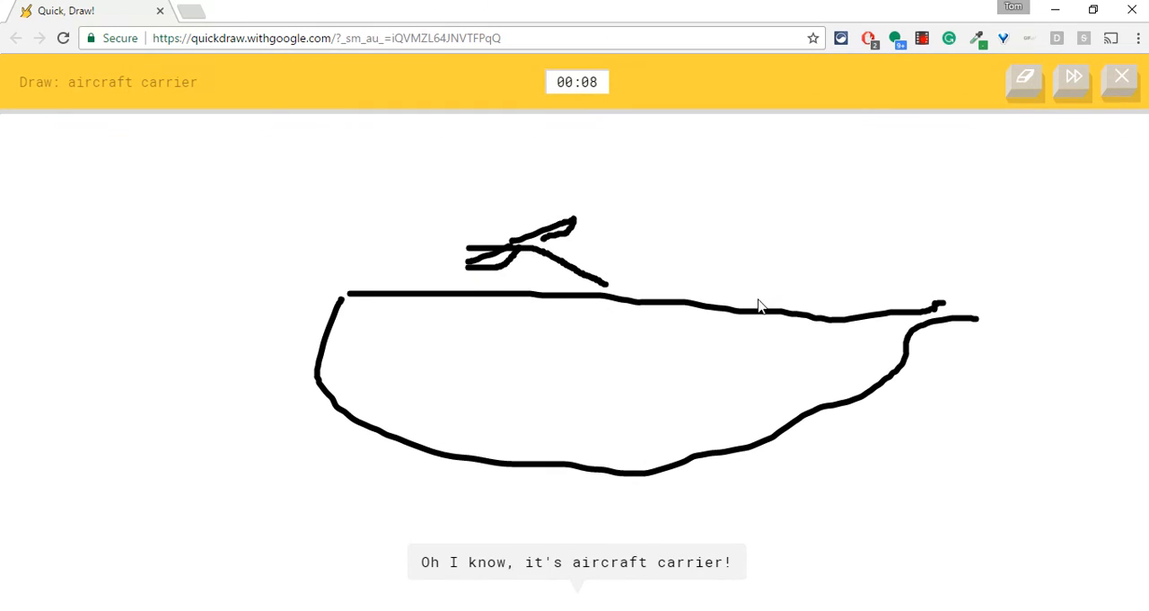
pyautogui.moveTo(763, 298); pyautogui.dragTo(654, 259)
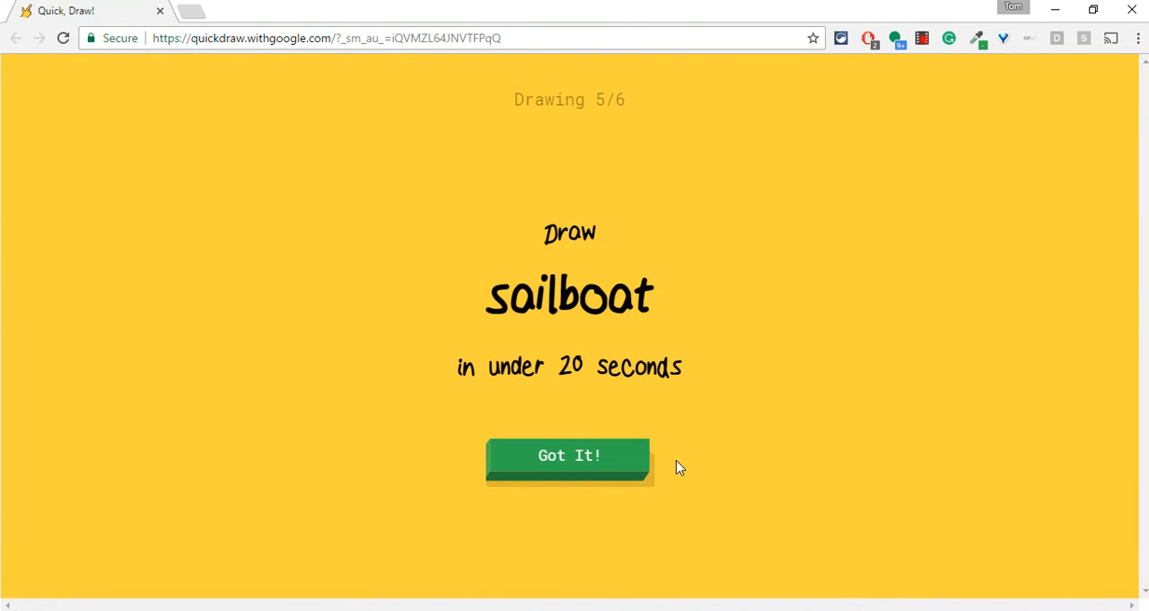
# Draw a sailboat with a curved hull and a mast
pyautogui.click(579, 467)
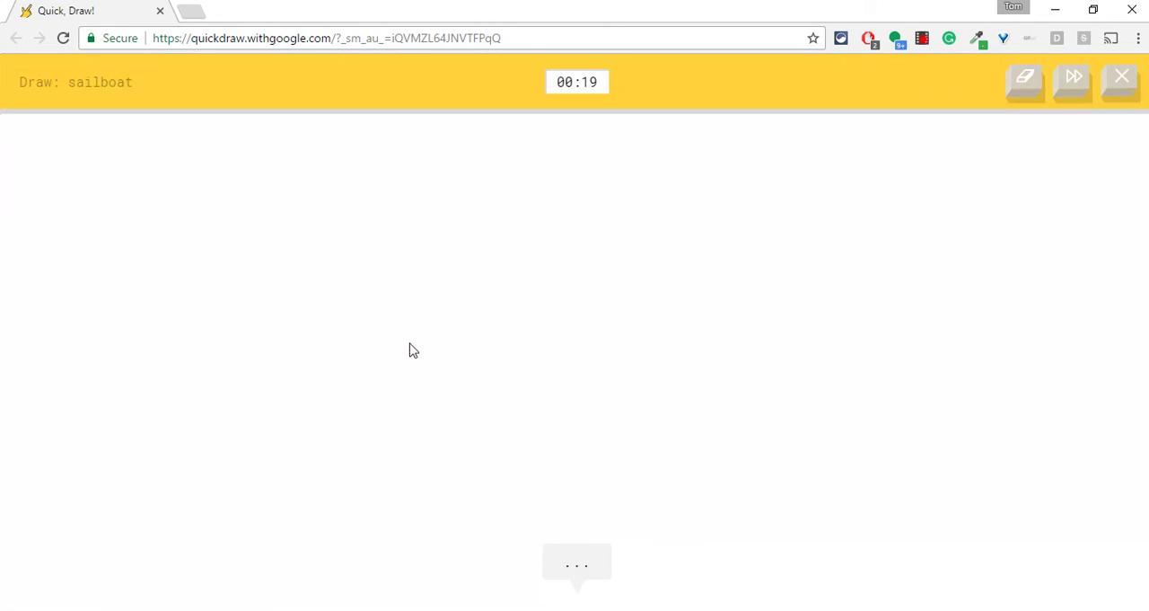
pyautogui.moveTo(411, 341)
pyautogui.mouseDown()
pyautogui.moveTo(866, 429)
pyautogui.moveTo(442, 333)
pyautogui.mouseUp()
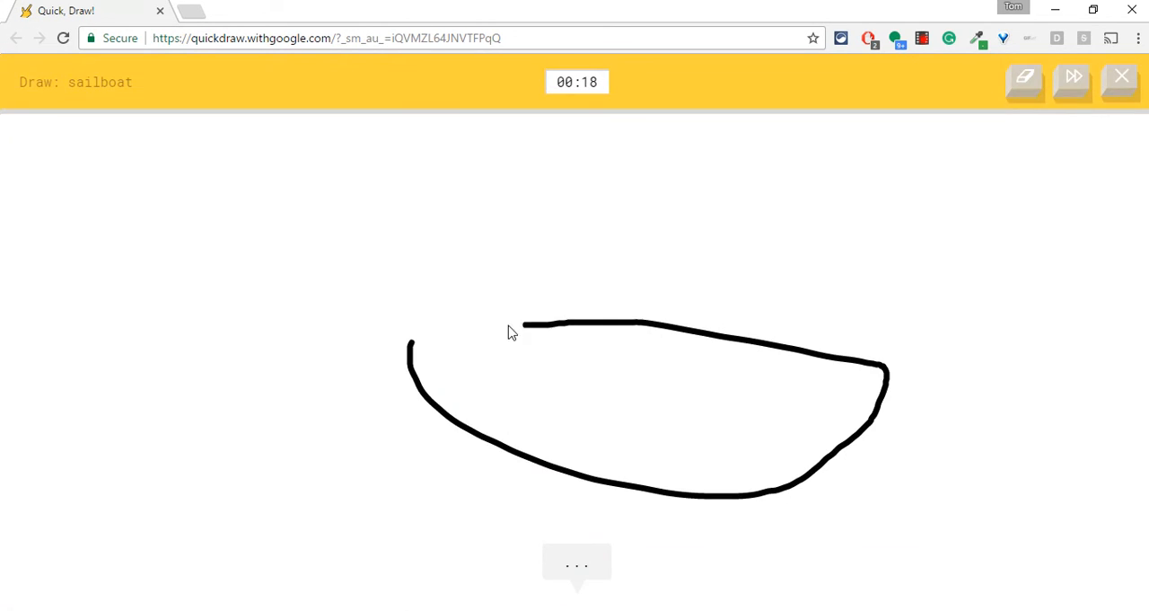
pyautogui.moveTo(613, 321)
pyautogui.mouseDown()
pyautogui.moveTo(648, 152)
pyautogui.moveTo(716, 287)
pyautogui.moveTo(633, 287)
pyautogui.mouseUp()
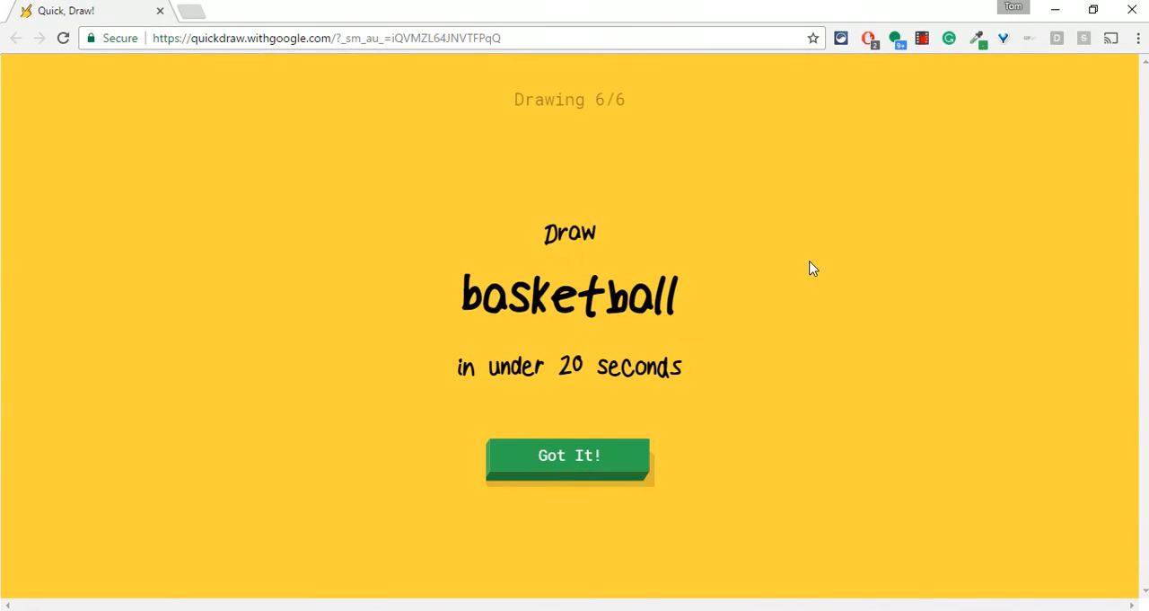
# Draw a basketball with a line across it and a curved stroke beneath
pyautogui.click(592, 458)
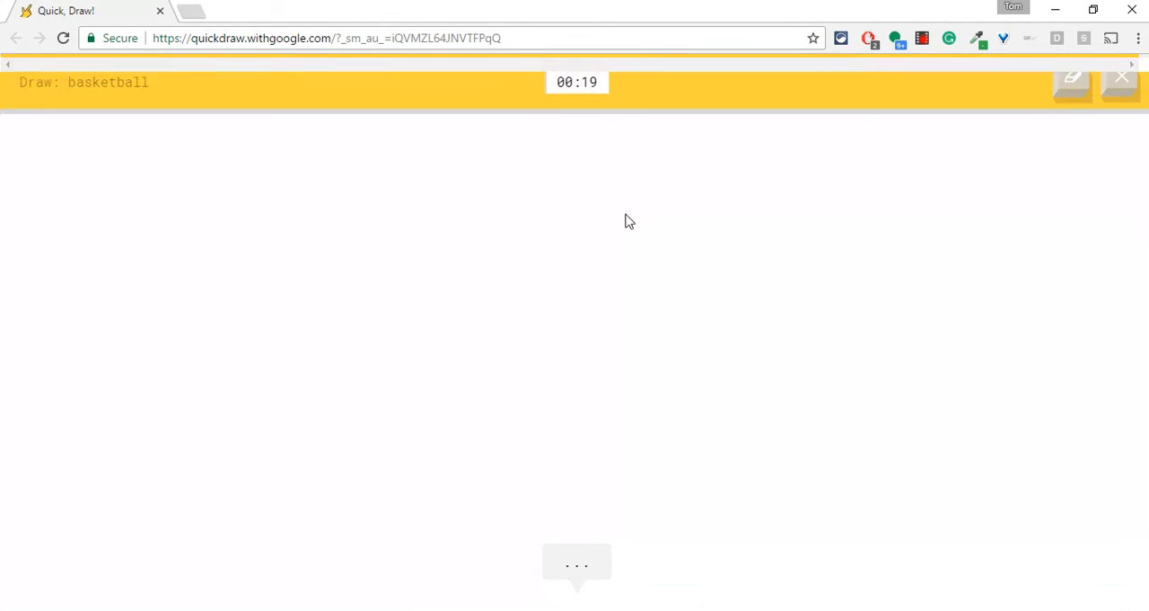
pyautogui.moveTo(605, 209)
pyautogui.mouseDown()
pyautogui.moveTo(440, 373)
pyautogui.moveTo(683, 235)
pyautogui.moveTo(619, 222)
pyautogui.mouseUp()
pyautogui.moveTo(452, 339); pyautogui.dragTo(785, 359)
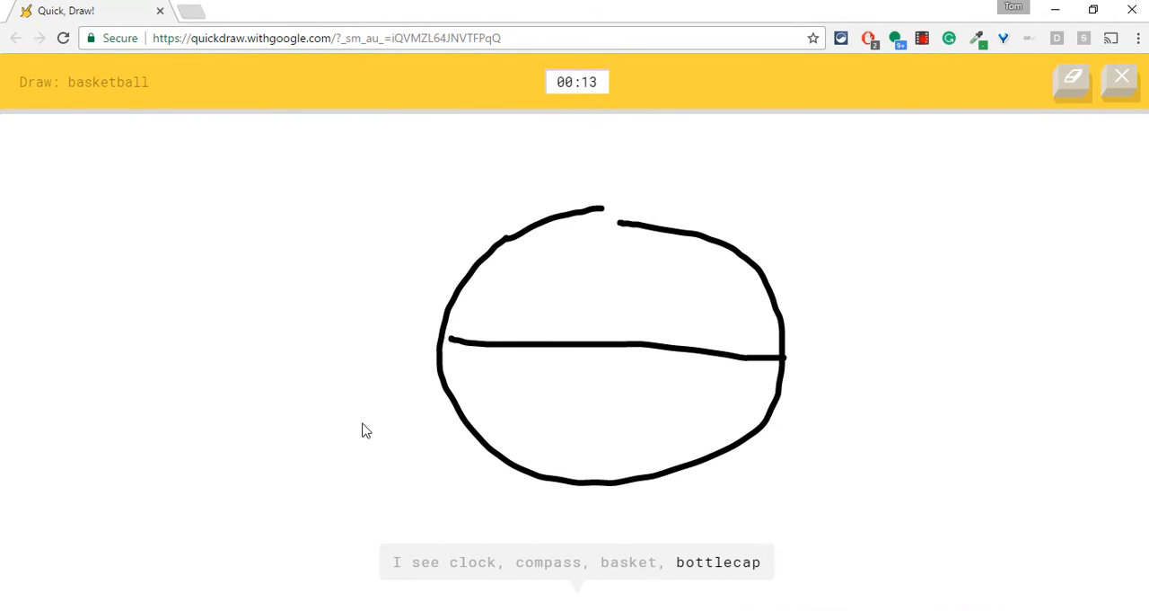
pyautogui.moveTo(357, 426)
pyautogui.mouseDown()
pyautogui.moveTo(529, 594)
pyautogui.moveTo(332, 442)
pyautogui.mouseUp()
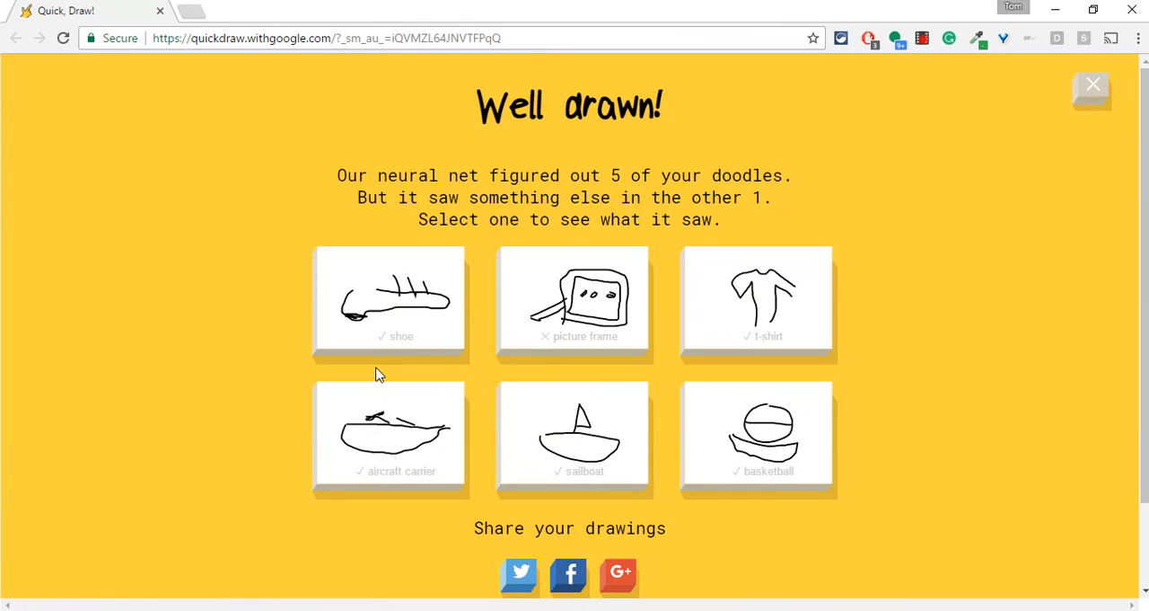
# Attempt a Google+ share and set the site to always allow pop-ups
pyautogui.click(619, 575)
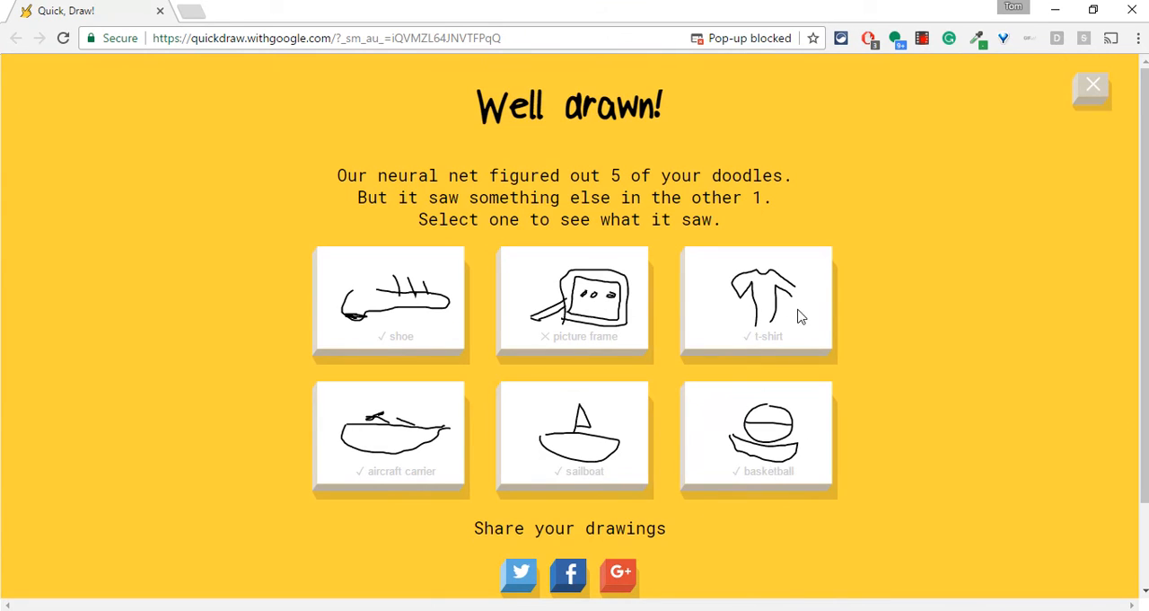
pyautogui.click(744, 38)
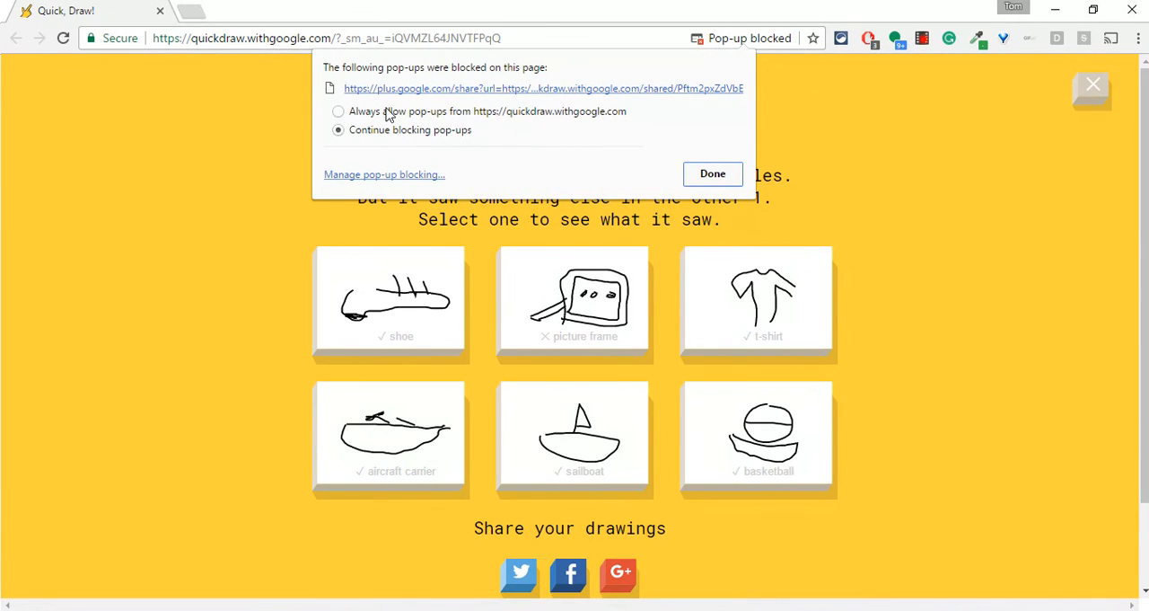
pyautogui.click(337, 111)
pyautogui.click(707, 173)
# Share the drawings on Google+ again, then dismiss the sharing window
pyautogui.click(624, 579)
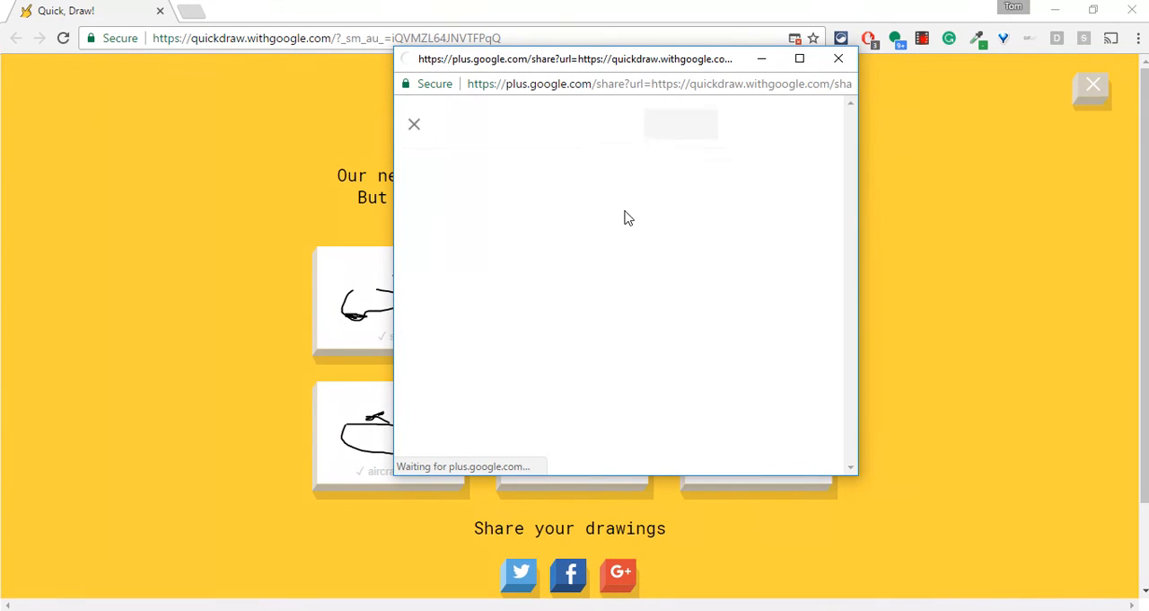
pyautogui.click(761, 59)
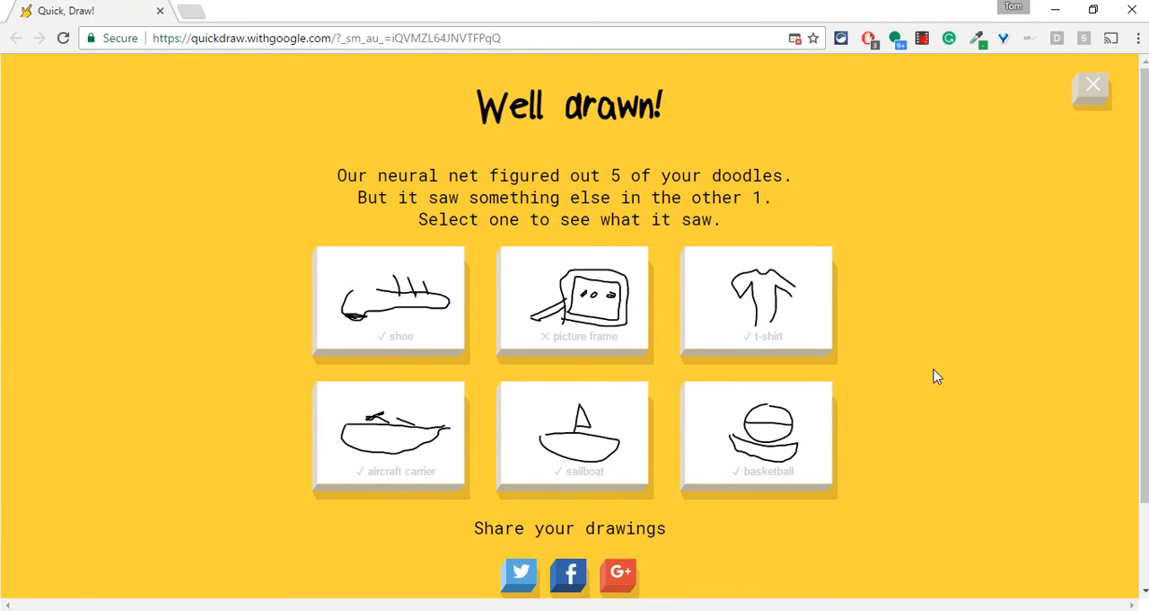
pyautogui.scroll(-1, 935, 376)
pyautogui.scroll(1, 897, 475)
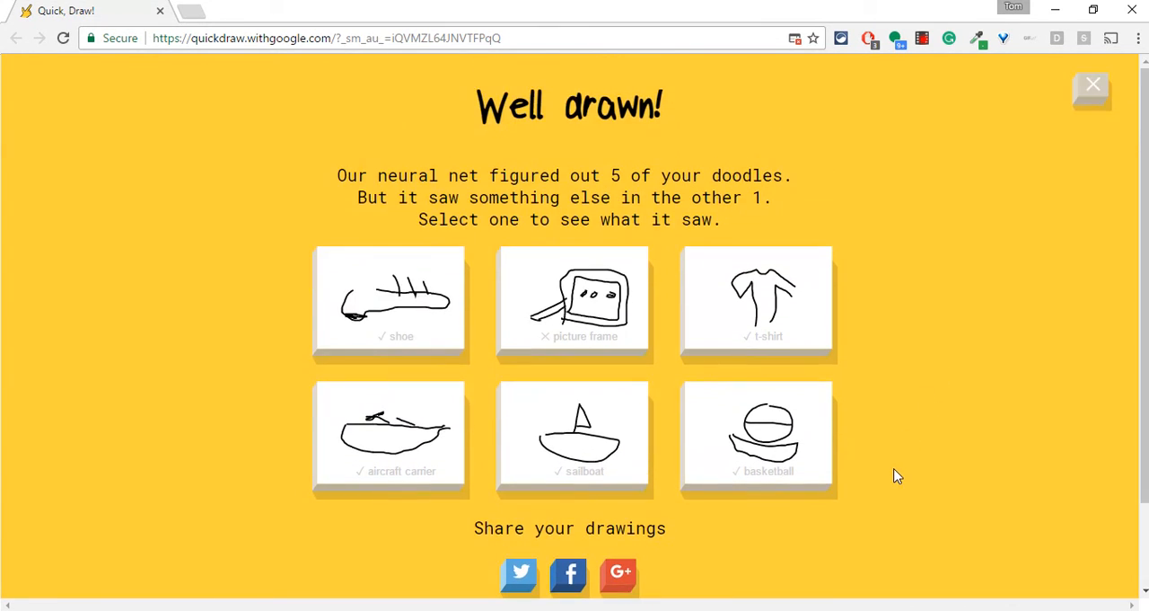